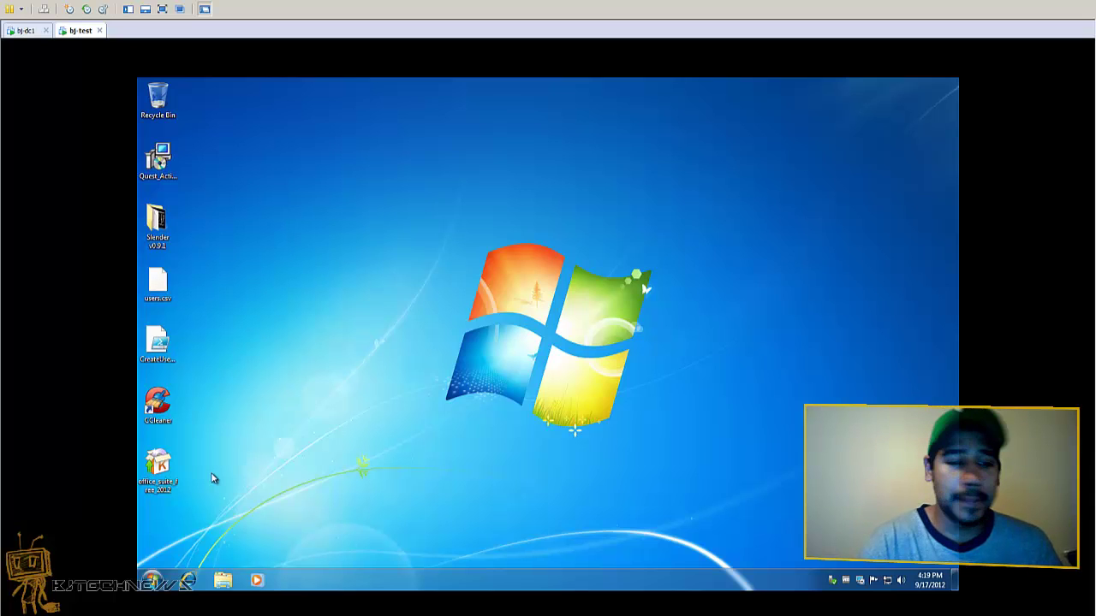
Launch the office_suite_free_2012 installer from the desktop and accept the Kingsoft Office 2012 license agreement after scrolling through it.
double_click(172, 471)
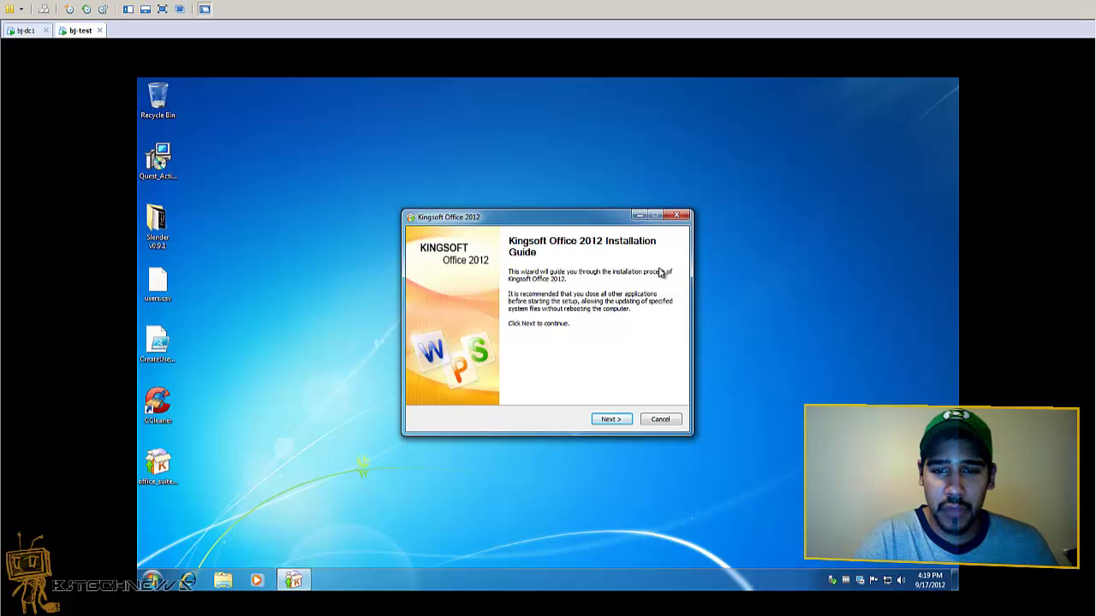
click(609, 419)
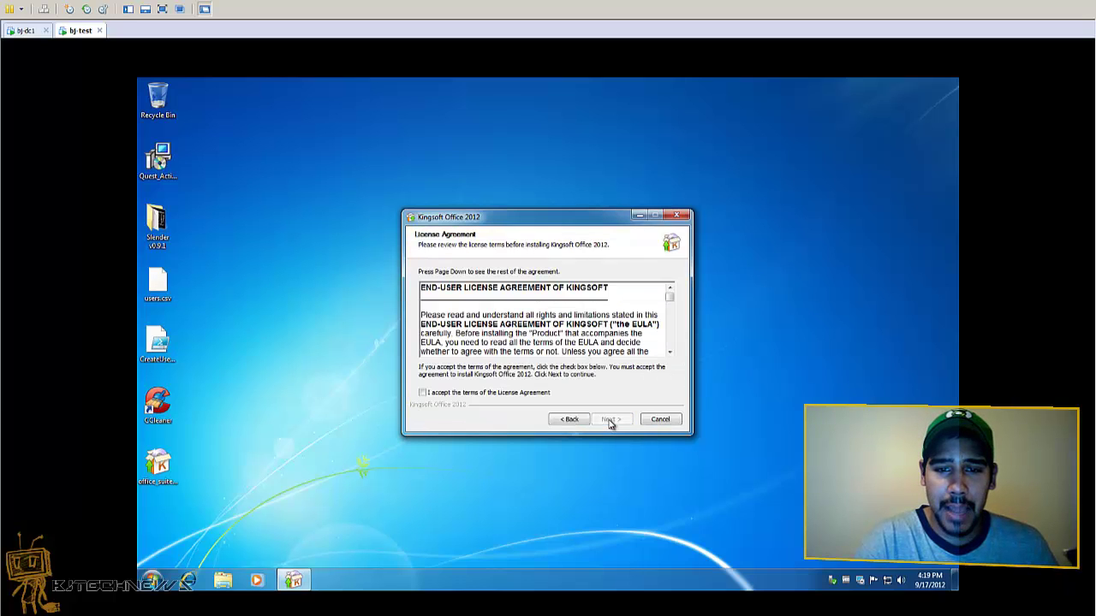
click(534, 393)
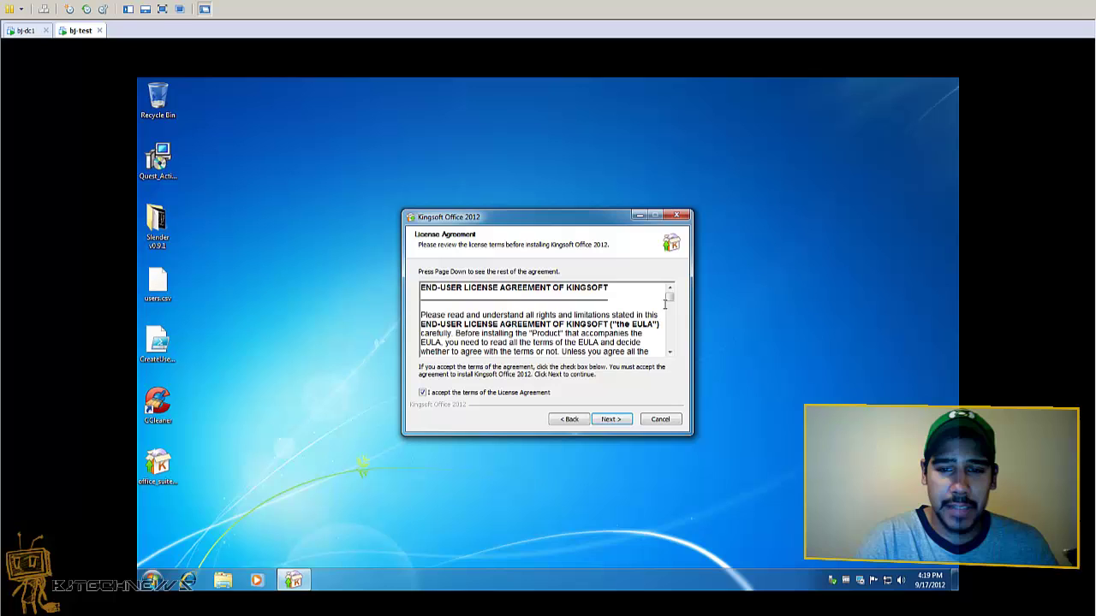
drag(670, 298, 672, 368)
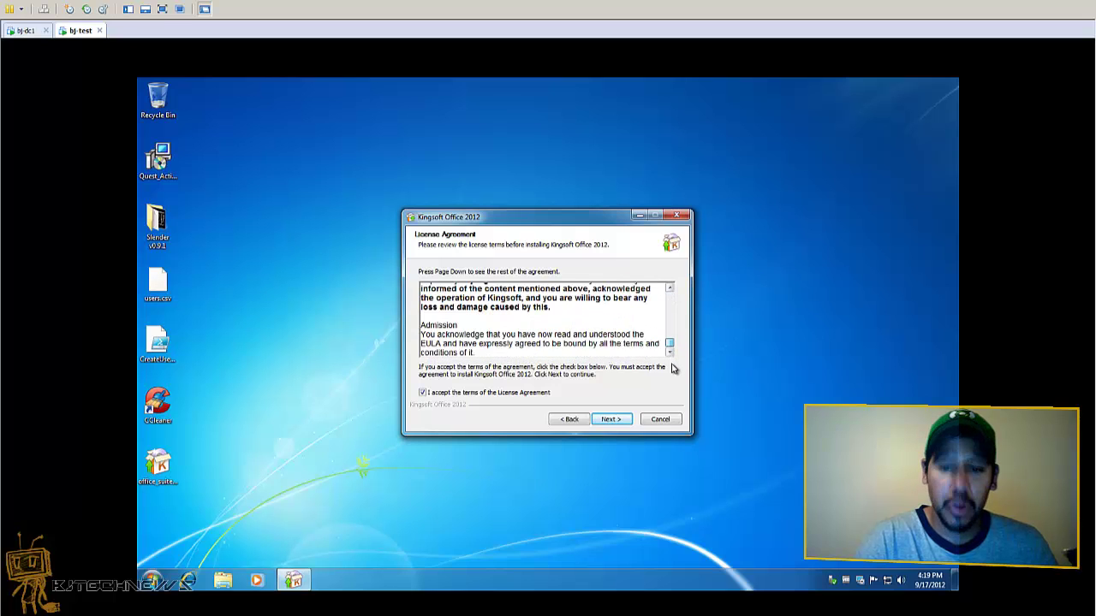
click(609, 419)
Keep Templates & Samples with Template Files among the components and accept C:\Program Files (x86)\Kingsoft\Kingsoft Office as the destination folder.
mouse_move(561, 322)
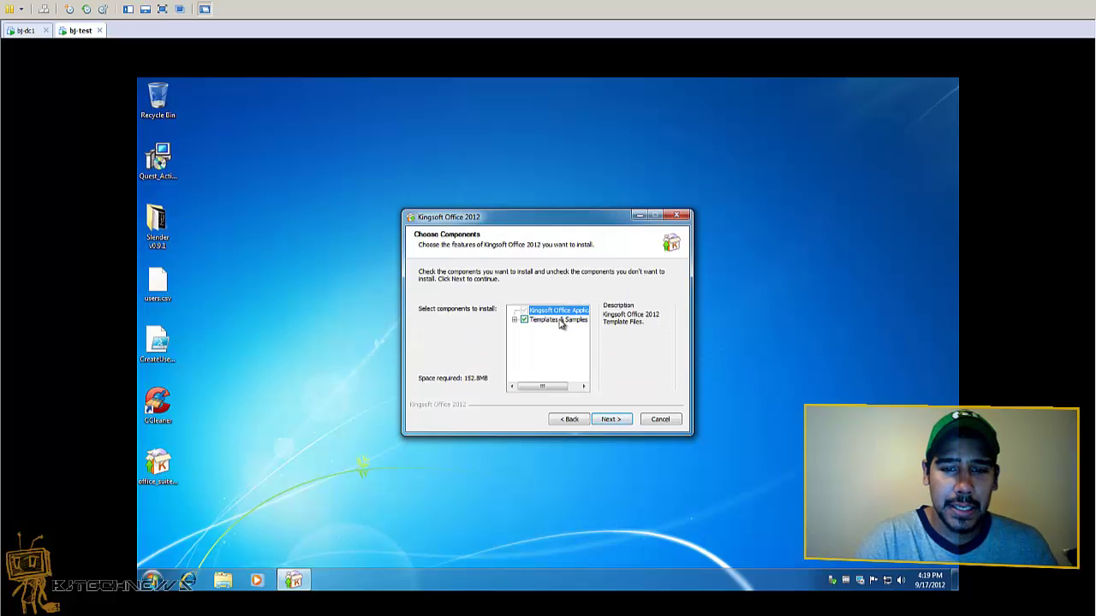
click(513, 319)
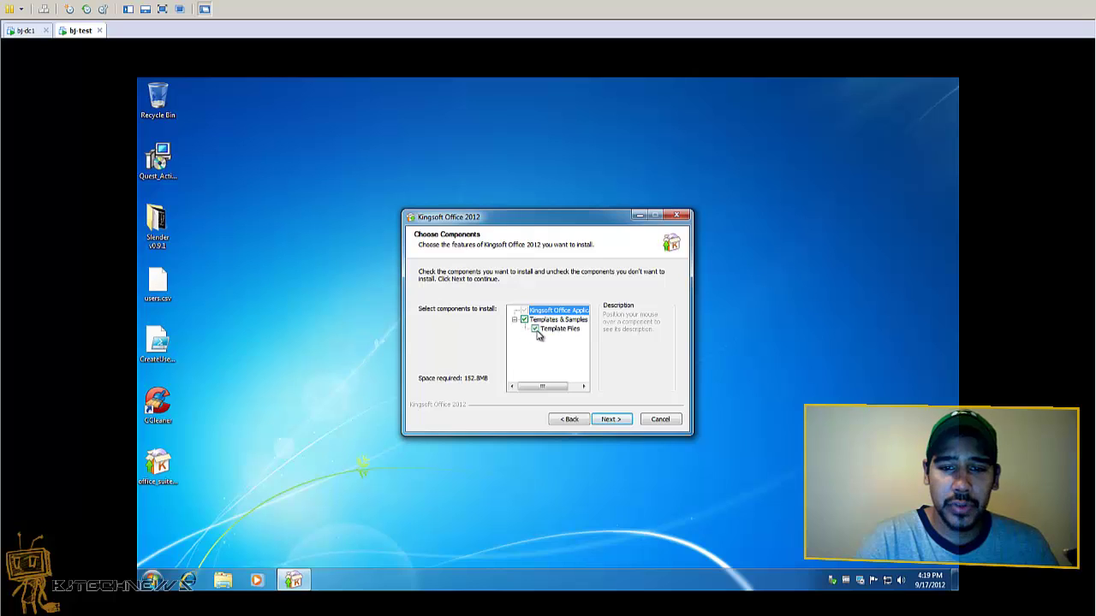
click(610, 420)
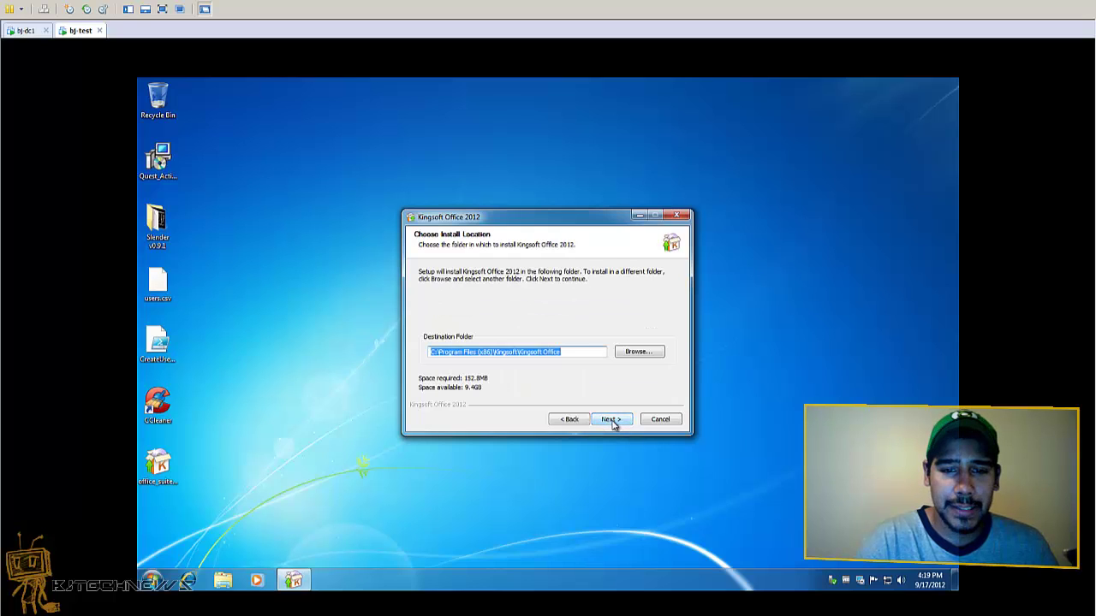
click(570, 352)
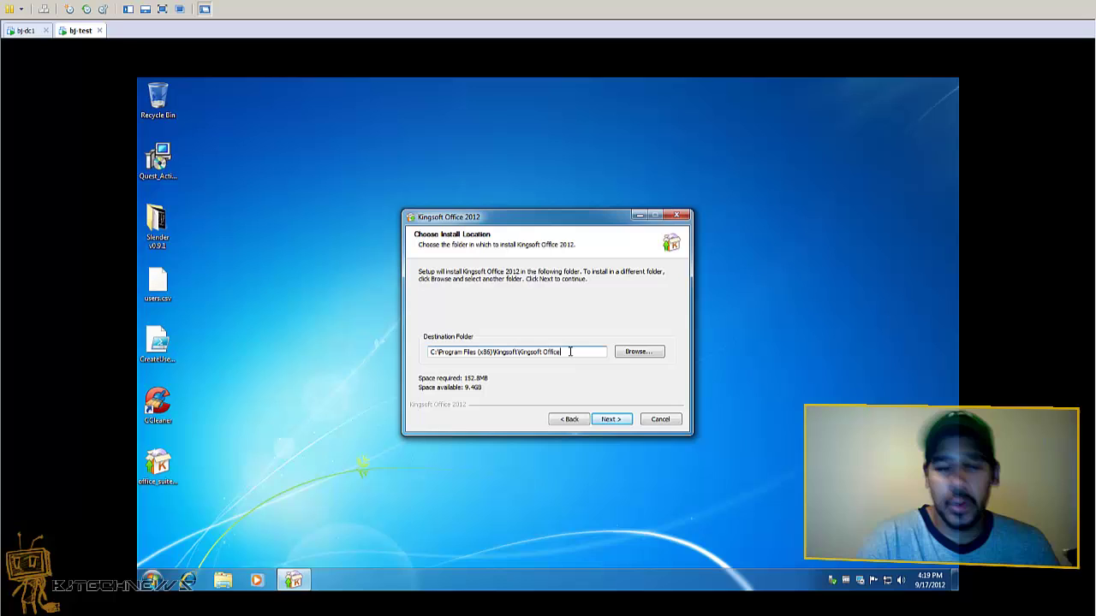
click(609, 419)
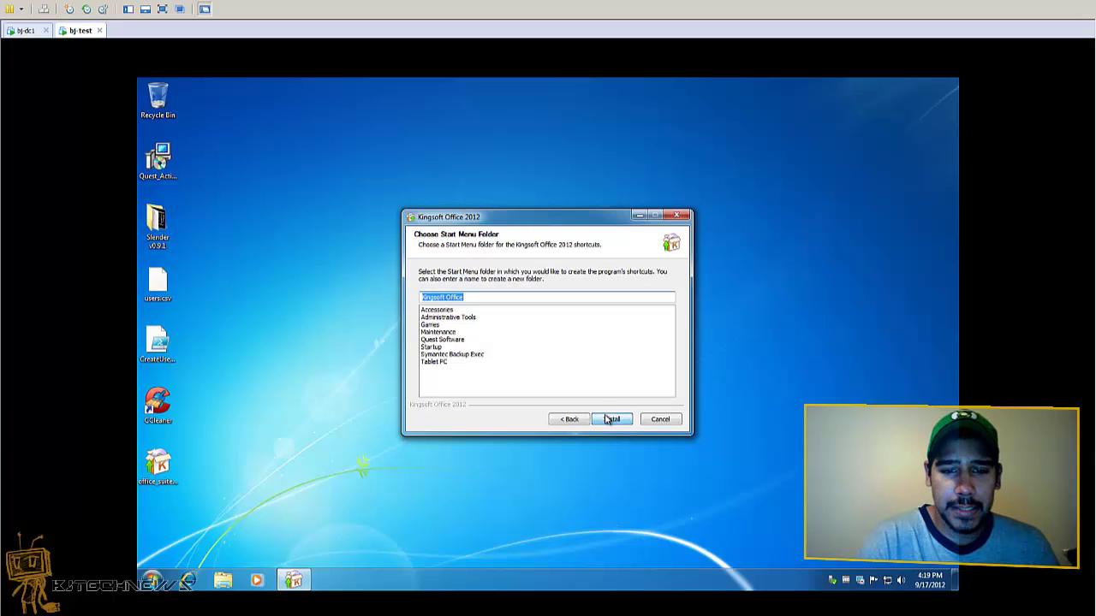
Recheck the destination folder, install with Kingsoft Office as the Start Menu folder, and show the installation details.
click(569, 420)
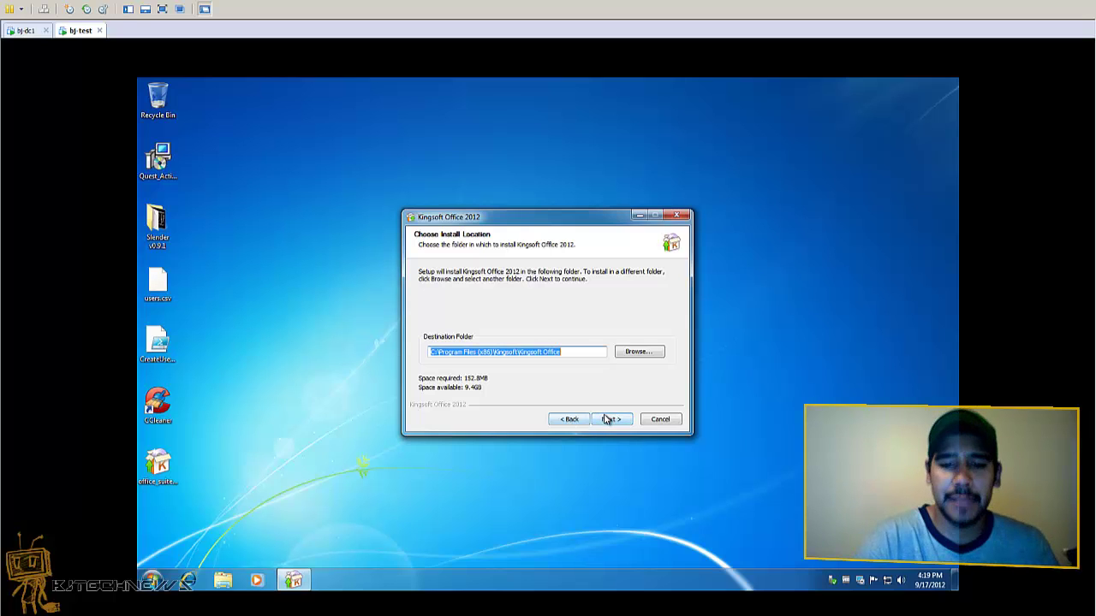
click(609, 419)
click(610, 418)
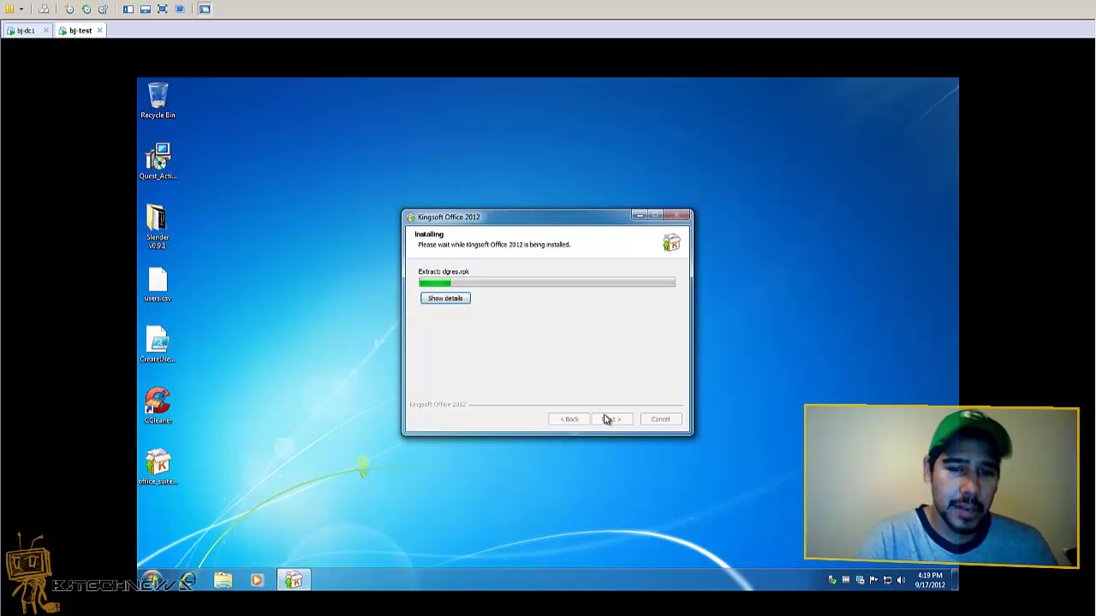
click(461, 298)
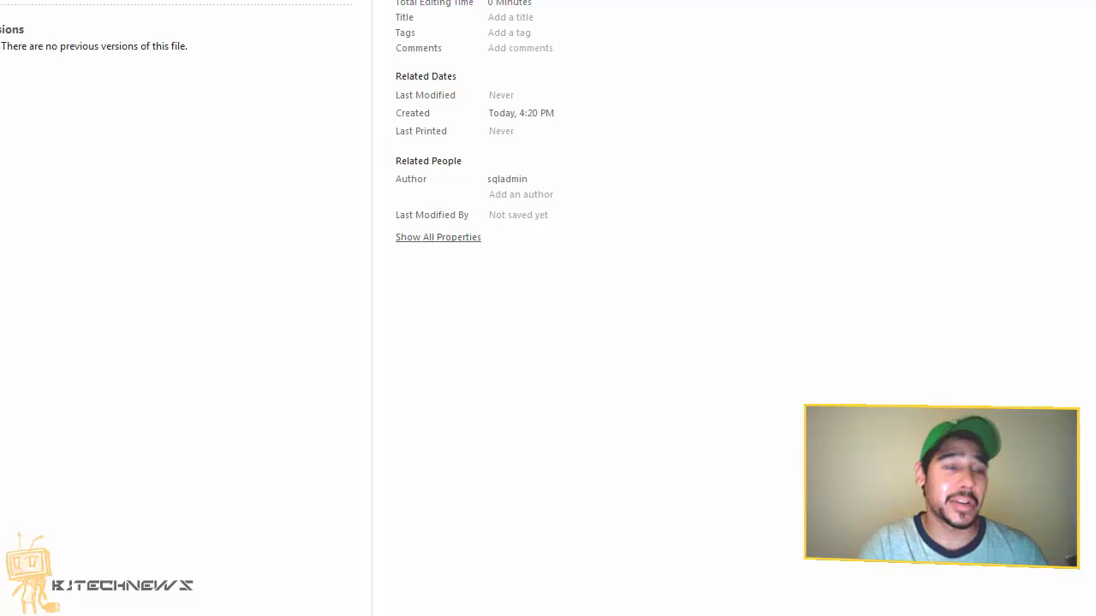
In Microsoft Word, return to the document and save it as "This is a test.docx" in the Downloads folder.
key(Escape)
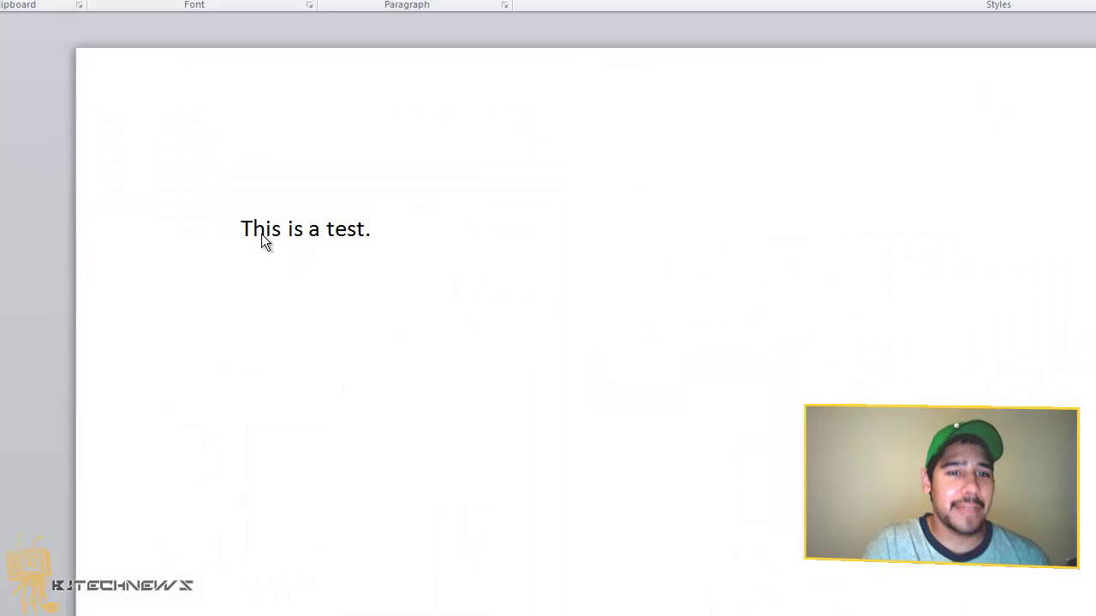
key(ctrl+s)
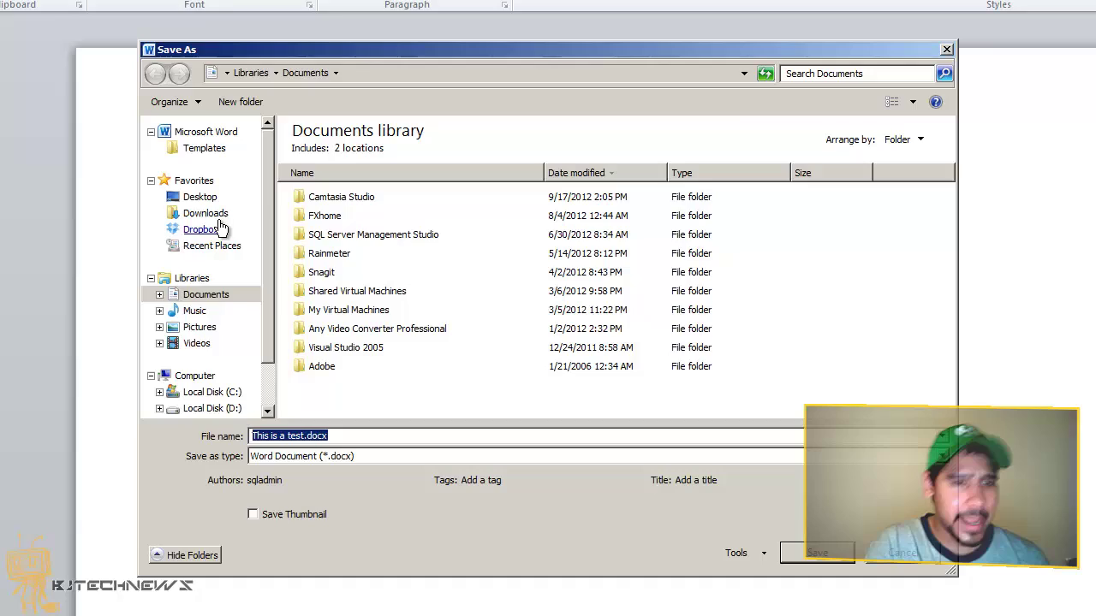
click(213, 215)
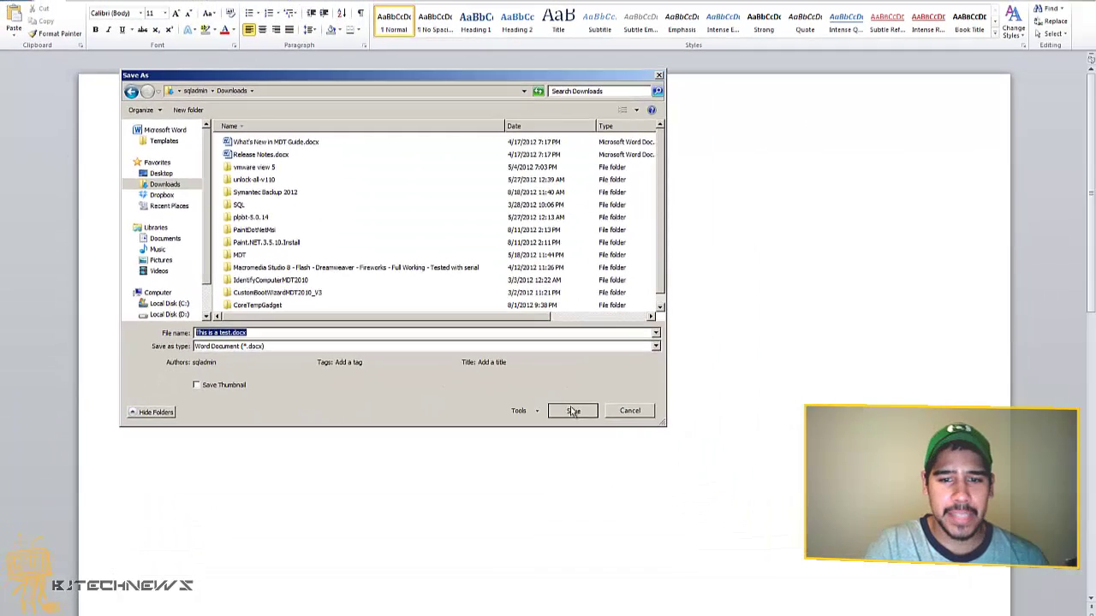
click(796, 544)
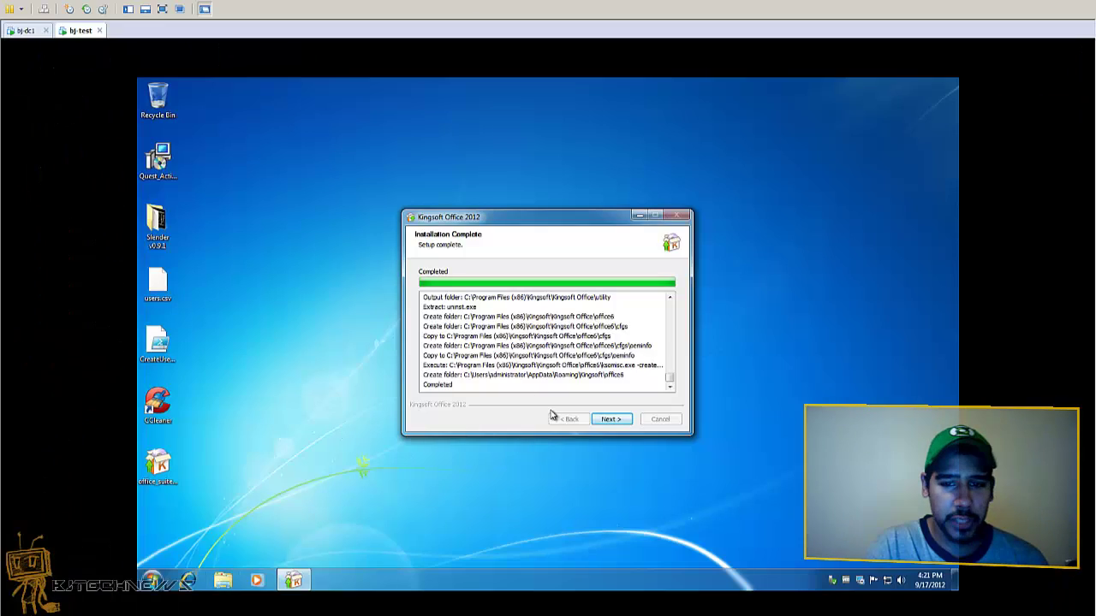
Finish the Kingsoft Office 2012 setup in the bj-test virtual machine, keeping the default file associations, save formats and desktop shortcuts.
click(610, 419)
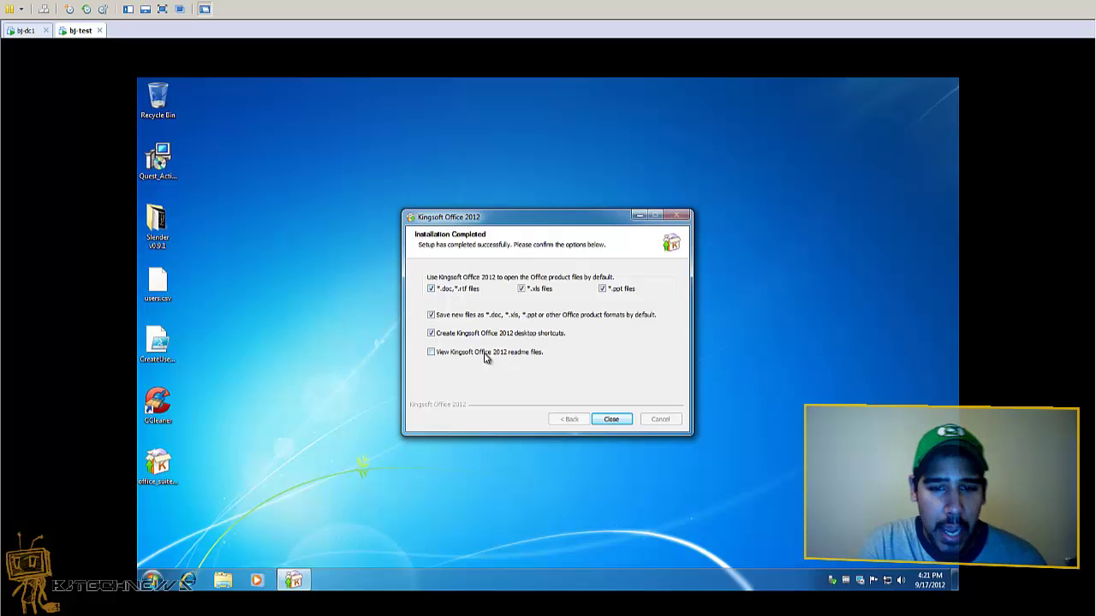
click(612, 419)
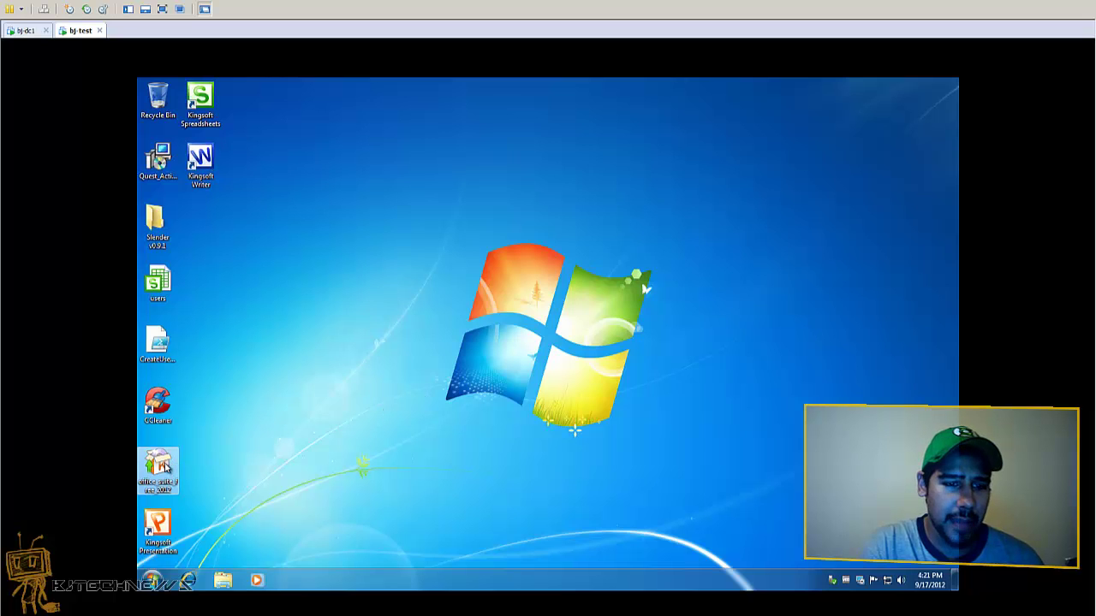
drag(167, 465, 169, 111)
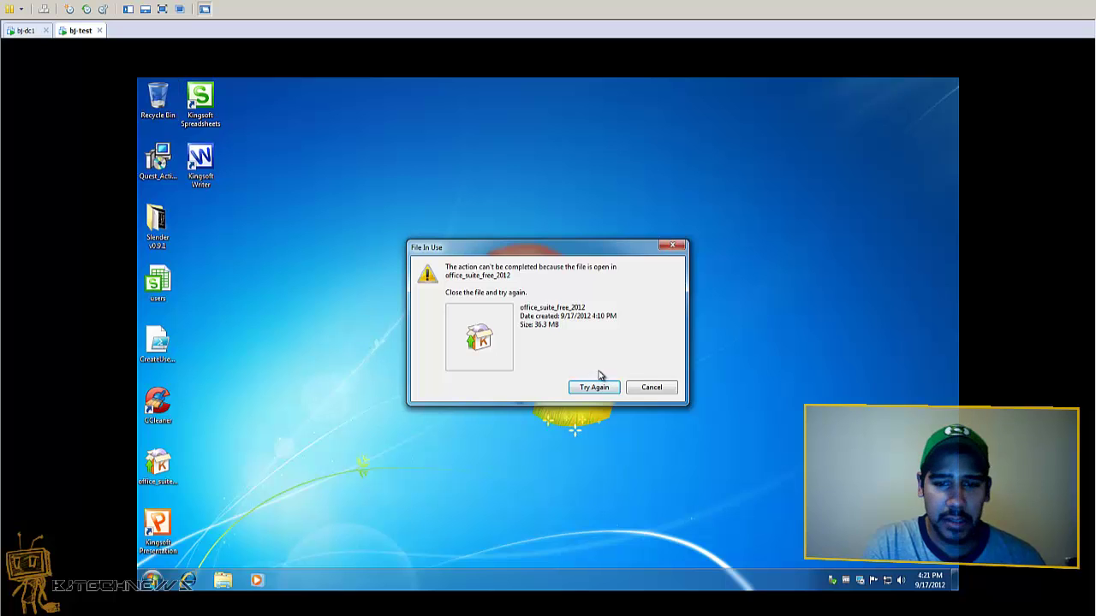
click(649, 386)
click(430, 392)
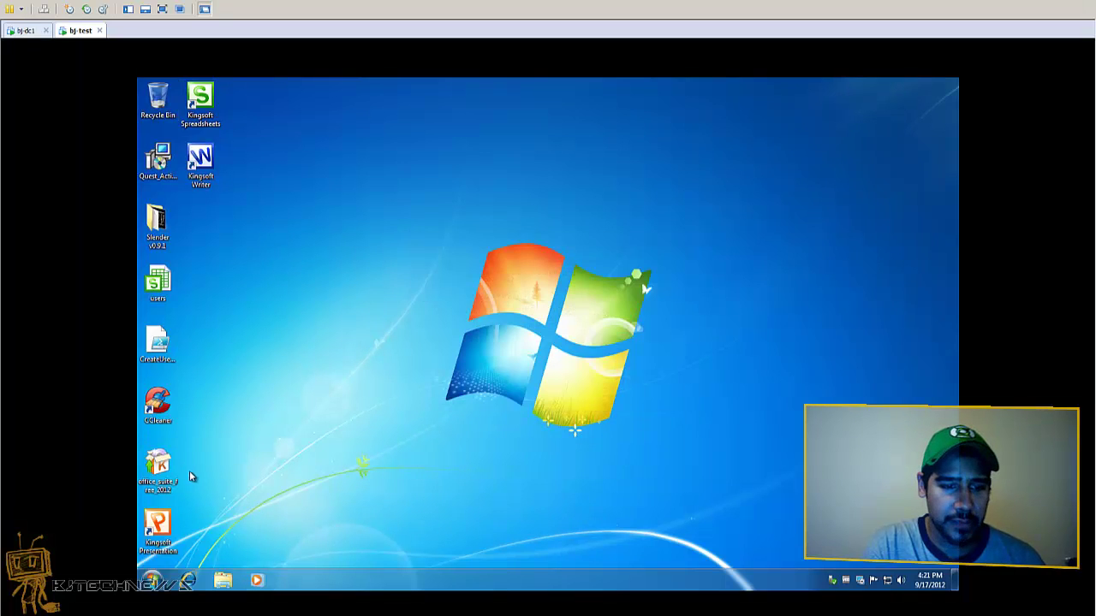
Permanently delete the office_suite_free_2012 installer from the desktop.
click(161, 485)
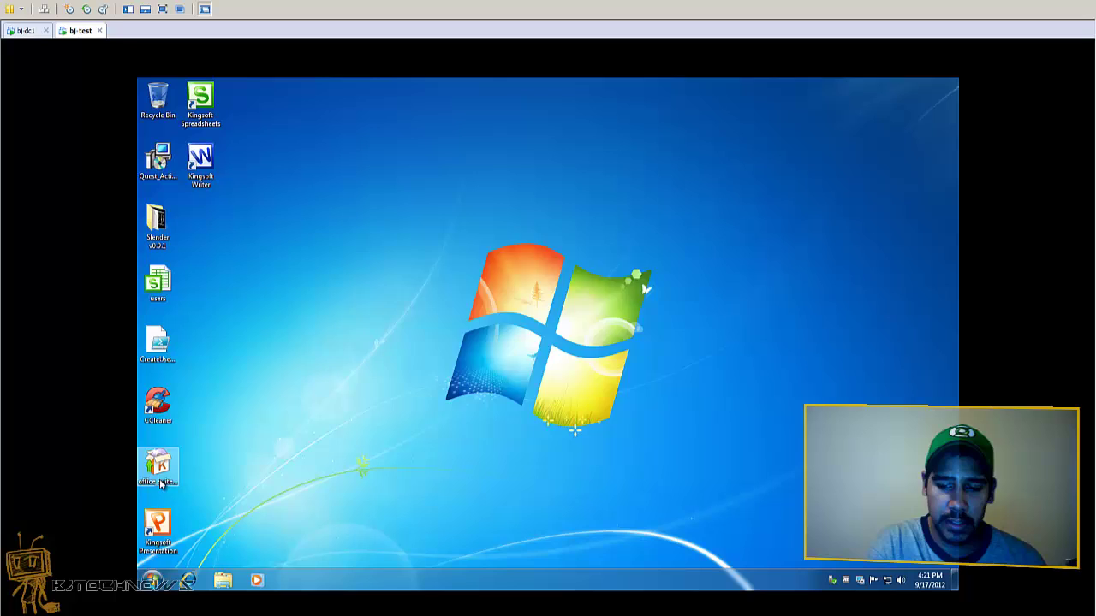
key(shift+Delete)
key(Return)
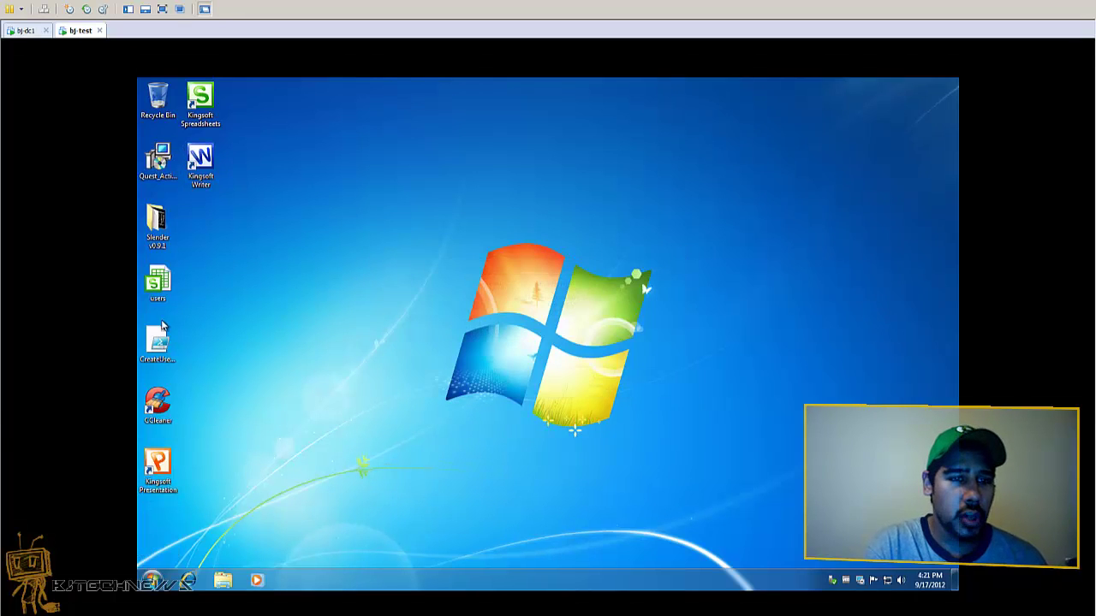
Open the "This is a test" document from the Downloads folder on the Shared Folders (Z:) network drive.
click(153, 580)
click(310, 433)
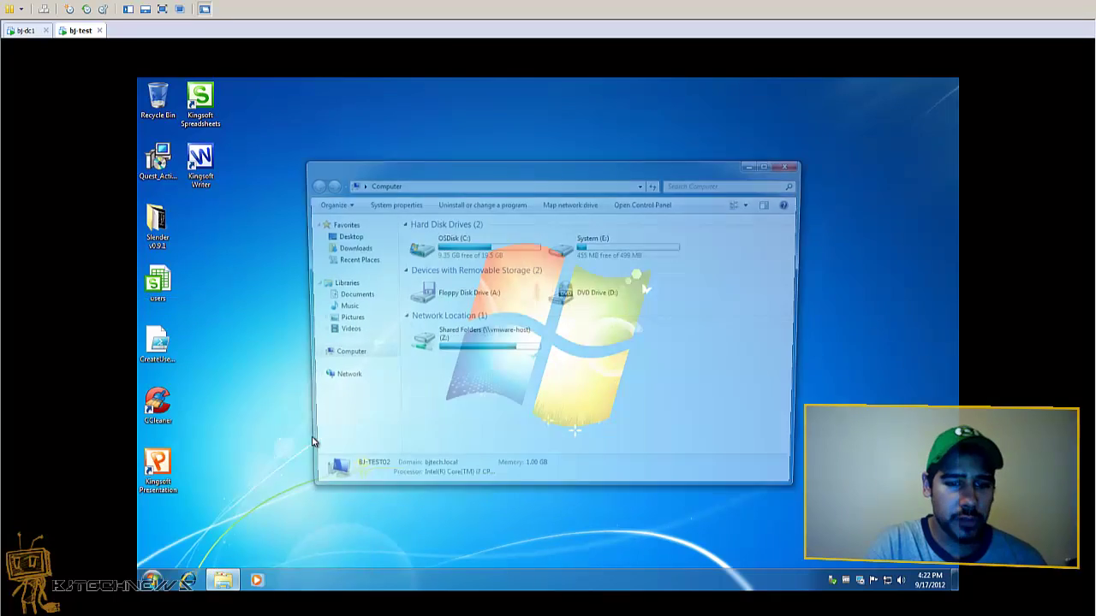
double_click(452, 345)
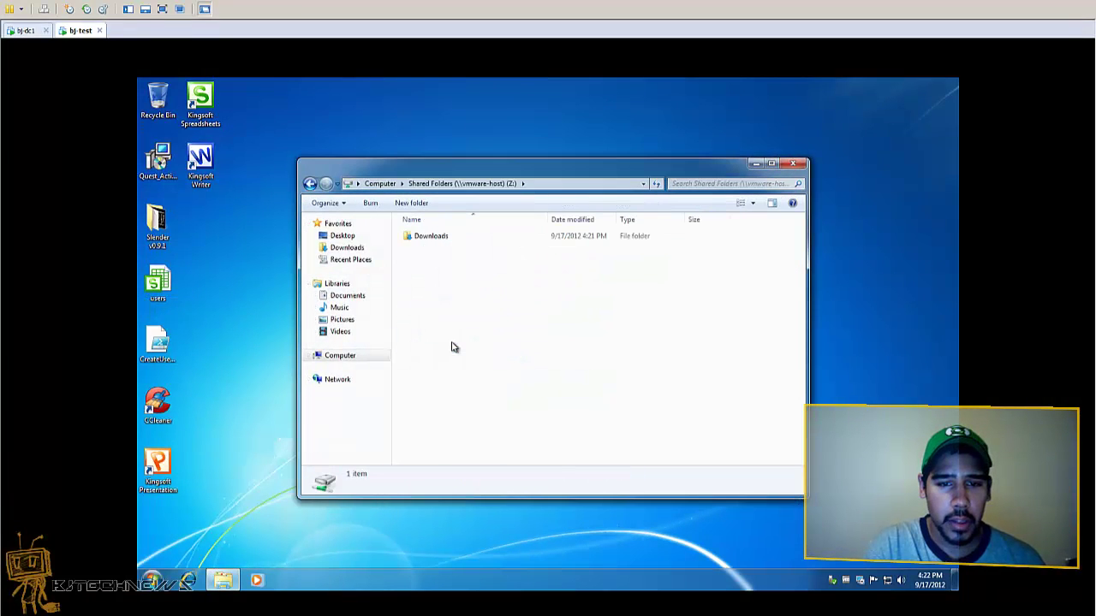
double_click(438, 237)
click(443, 241)
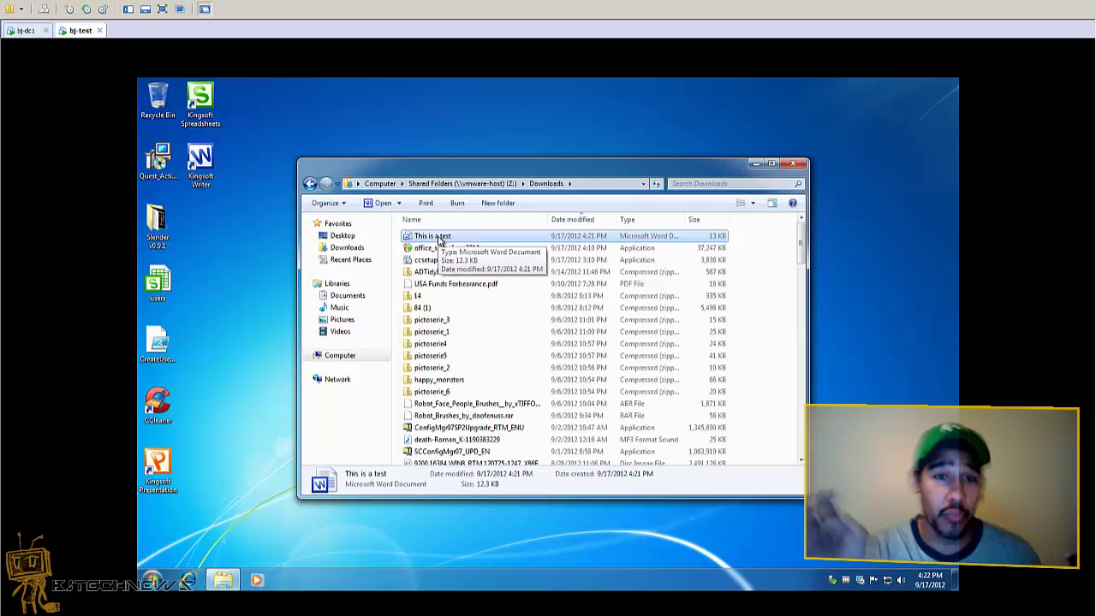
double_click(439, 239)
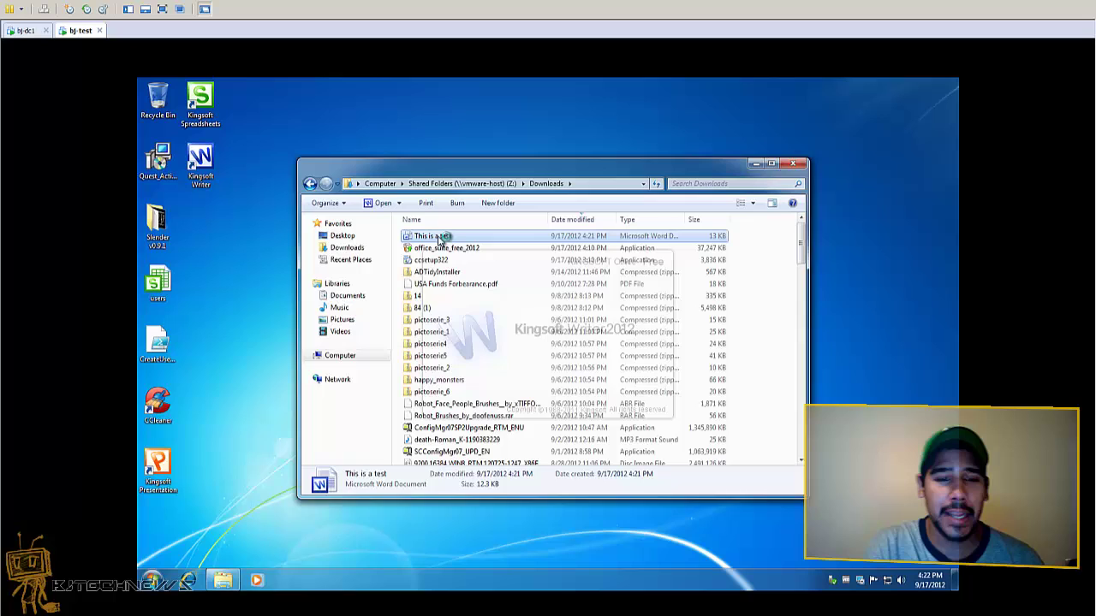